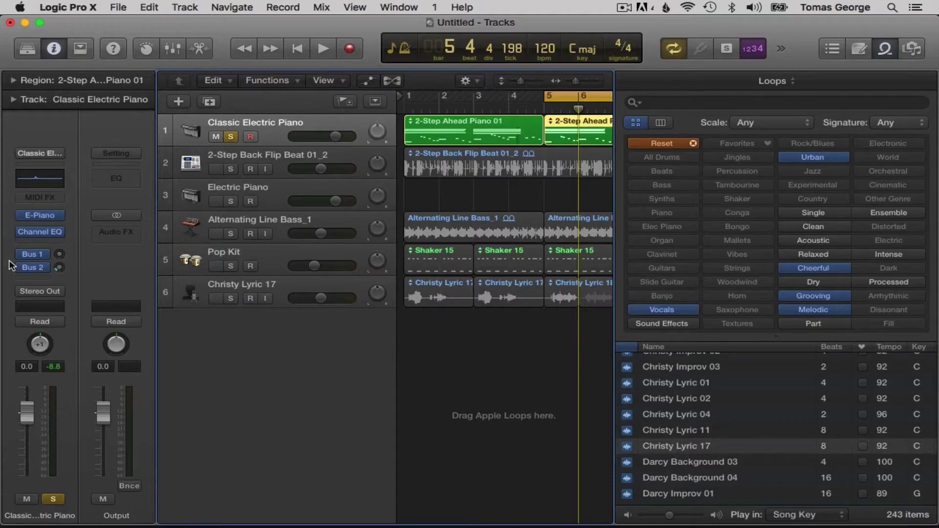
# Step: Load the Air Bells patch from the Library's Synthesizer > Bell category onto the Classic Electric Piano track
pyautogui.click(27, 49)
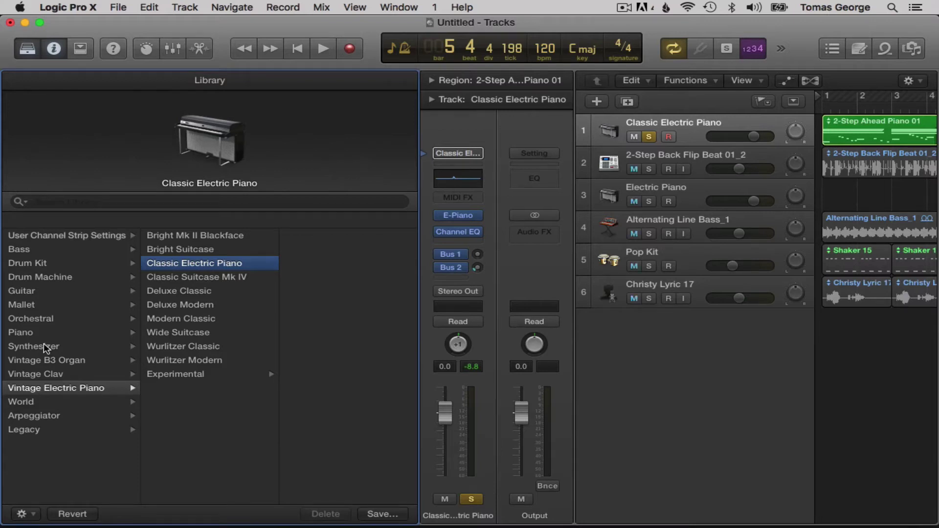
pyautogui.click(43, 344)
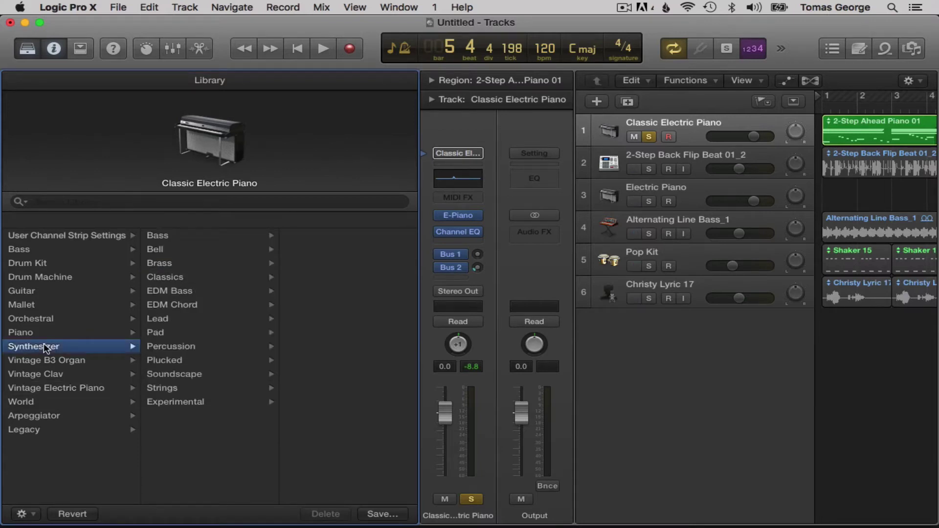
pyautogui.click(156, 250)
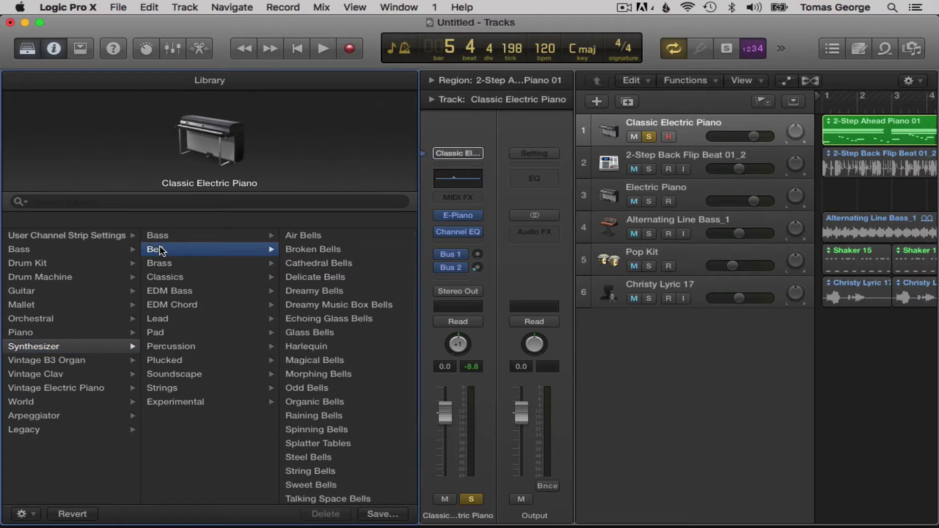
pyautogui.click(310, 235)
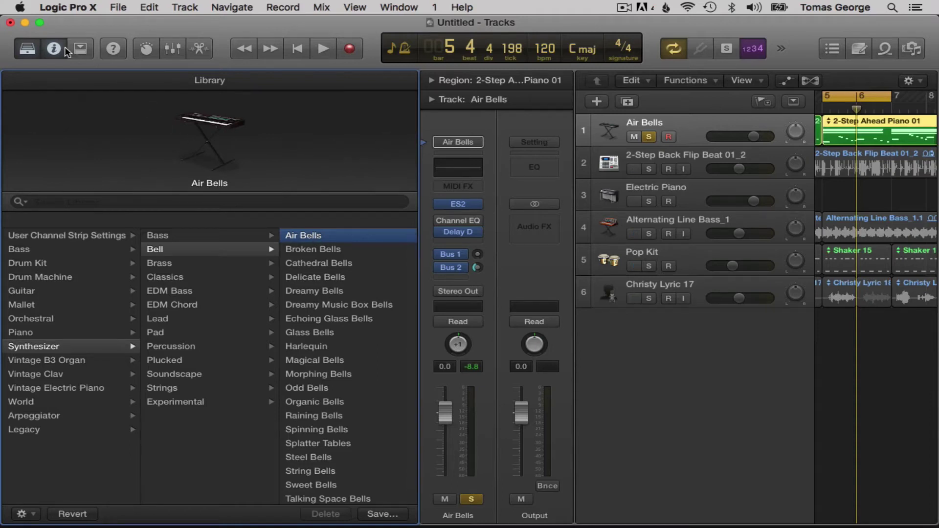
# Step: Hide the Library and the Inspector and play back the soloed Air Bells track
pyautogui.moveTo(459, 206)
pyautogui.press('y')
pyautogui.press('i')
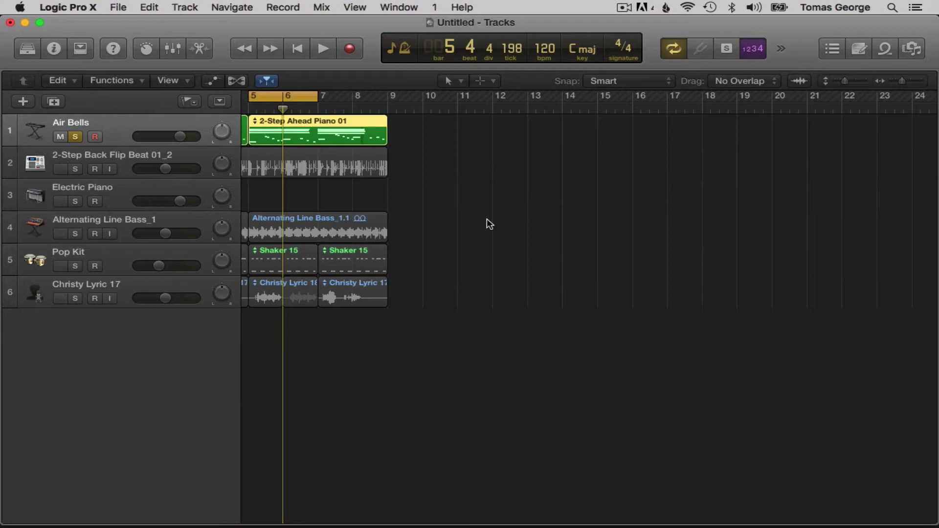
pyautogui.press('space')
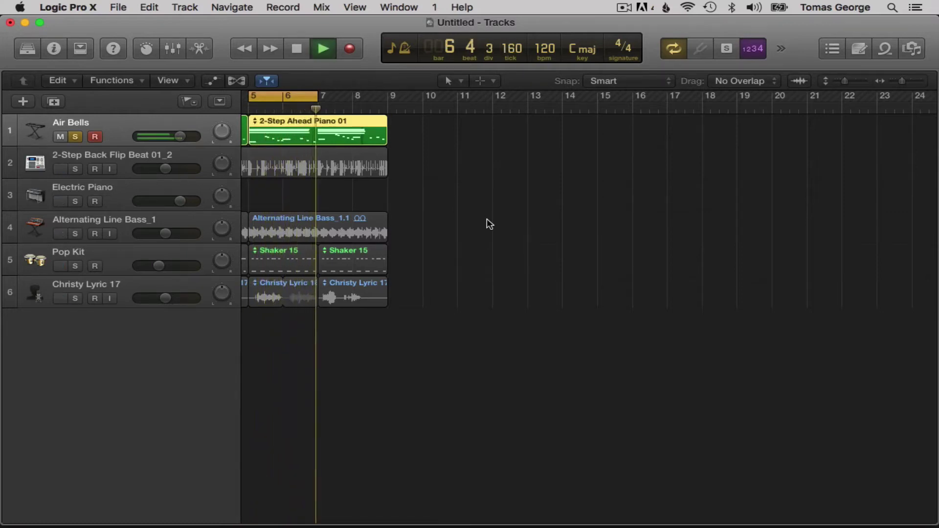
pyautogui.press('space')
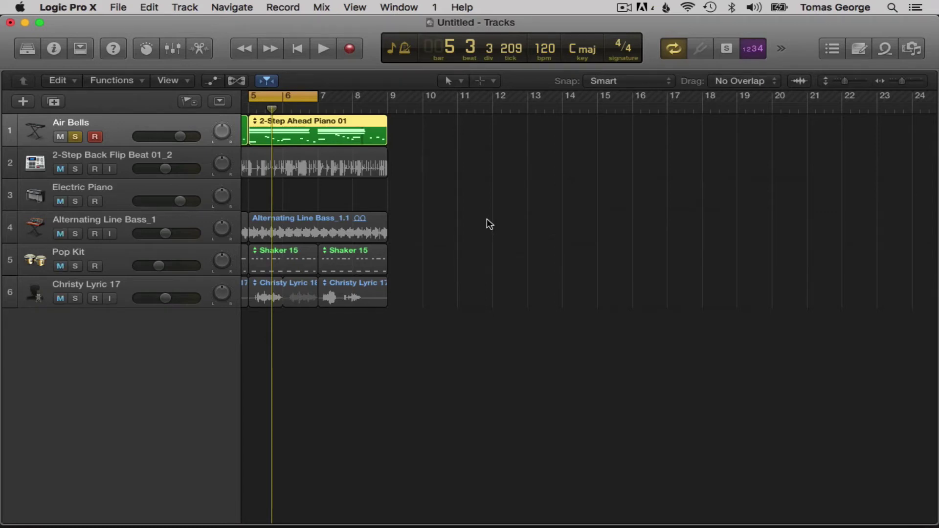
# Step: Show the Library again and search its patches for "pop strings"
pyautogui.click(25, 49)
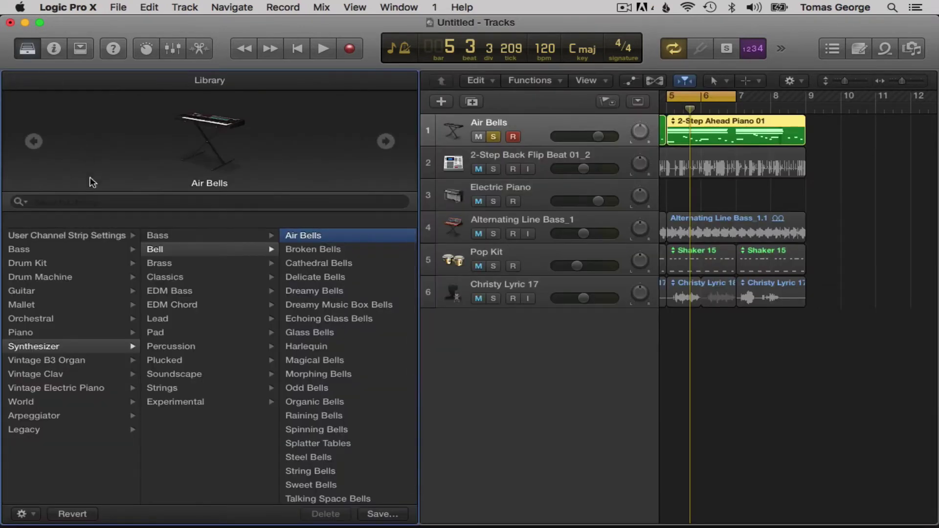
pyautogui.click(97, 203)
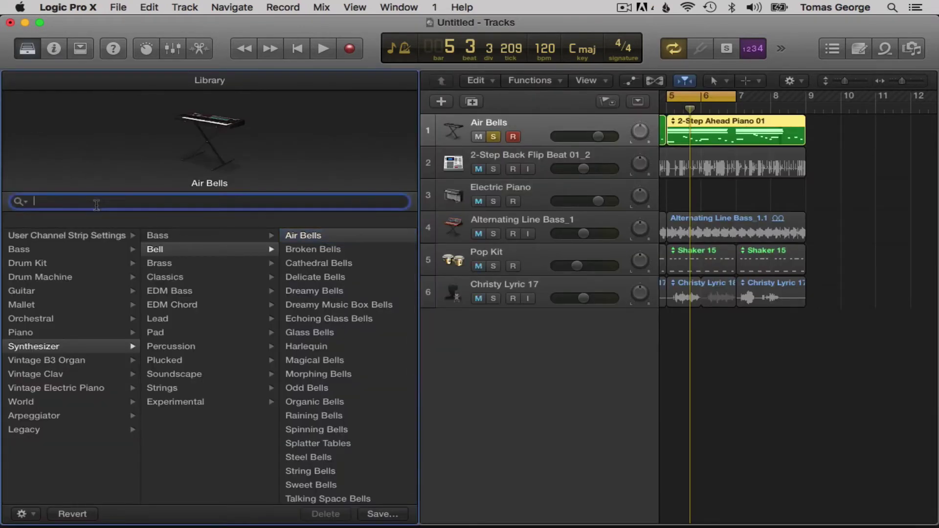
pyautogui.write('pop ')
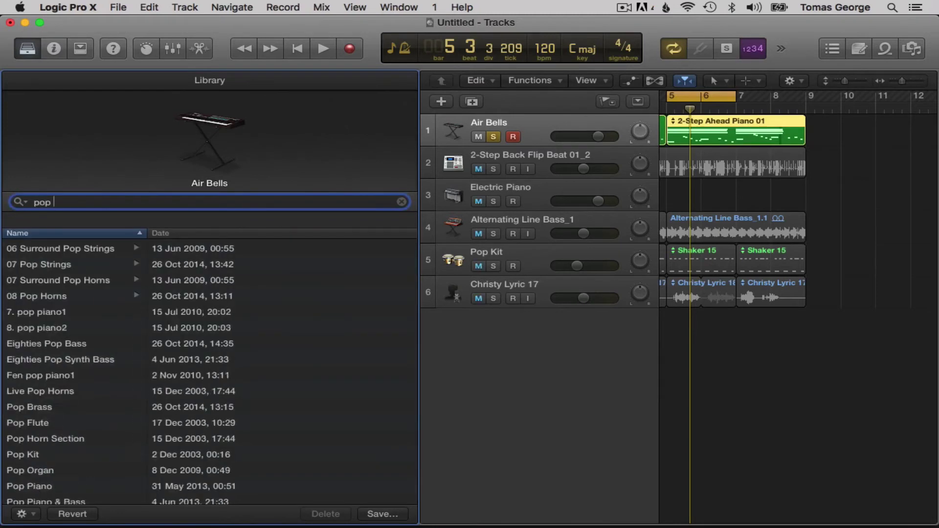
pyautogui.write('strings')
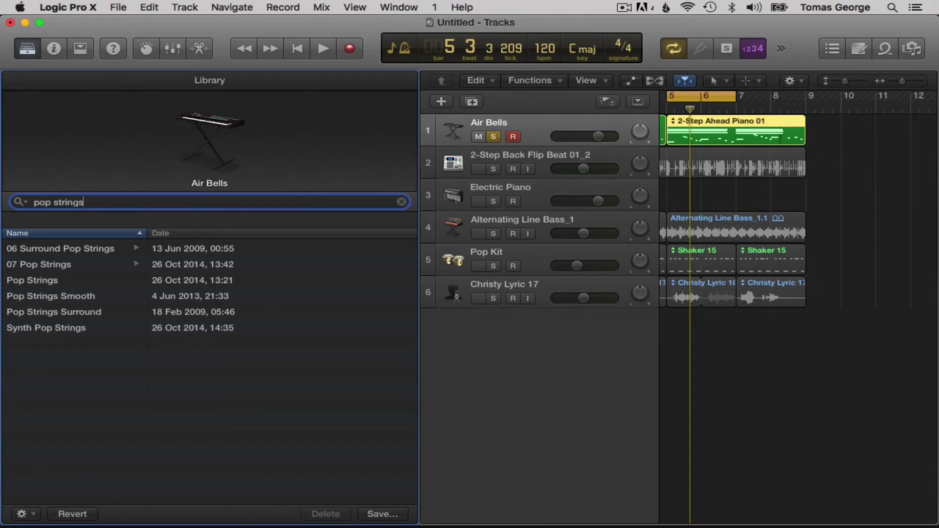
# Step: Change the Library search to "pop piano" and load the Pop Piano & Strings patch onto track 1
pyautogui.press('BackSpace')
pyautogui.press('BackSpace')
pyautogui.press('BackSpace')
pyautogui.press('BackSpace')
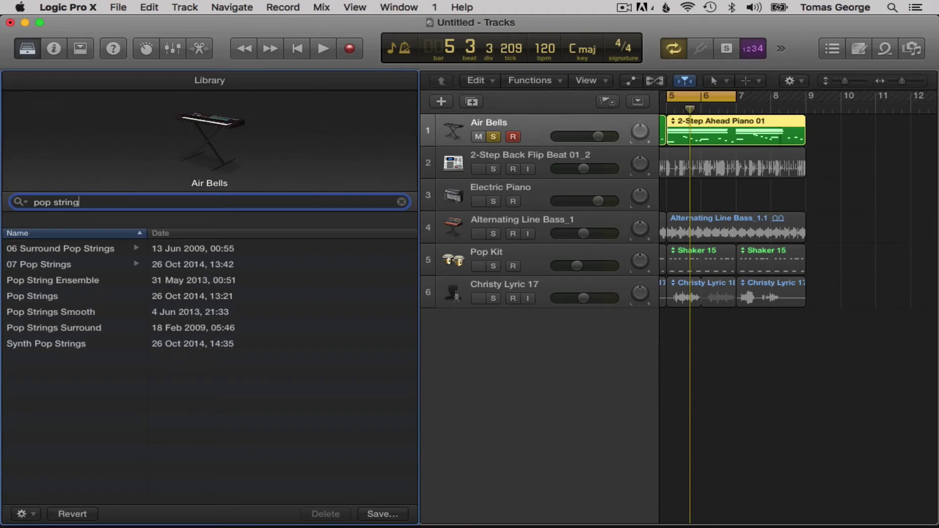
pyautogui.press('BackSpace')
pyautogui.press('BackSpace')
pyautogui.press('BackSpace')
pyautogui.write('p')
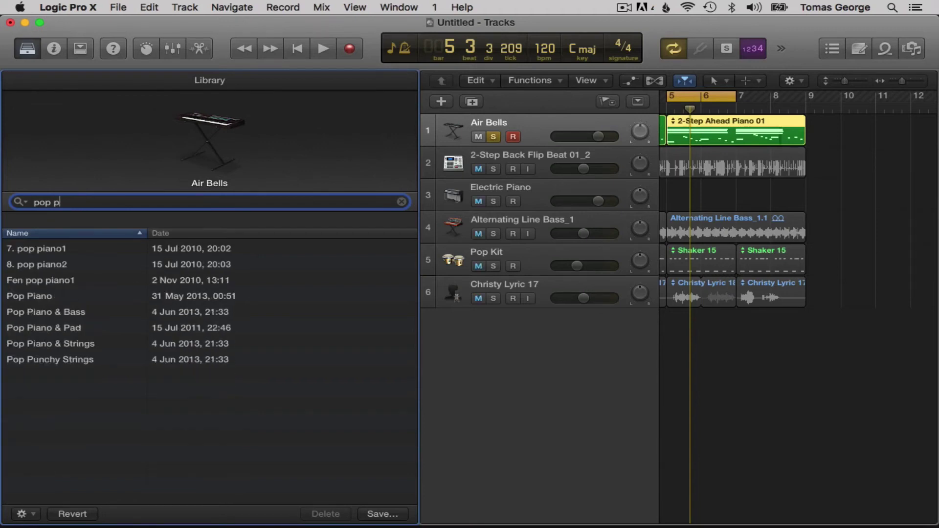
pyautogui.write('iano')
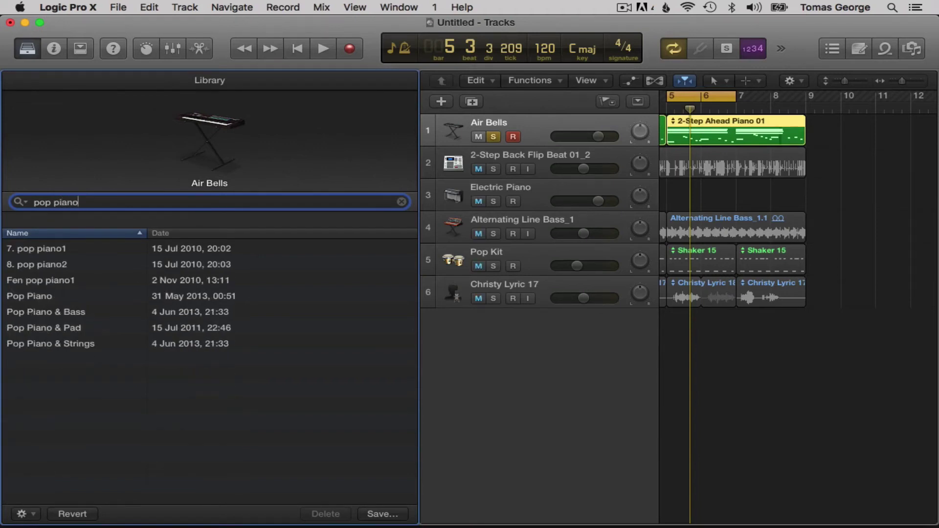
pyautogui.click(87, 343)
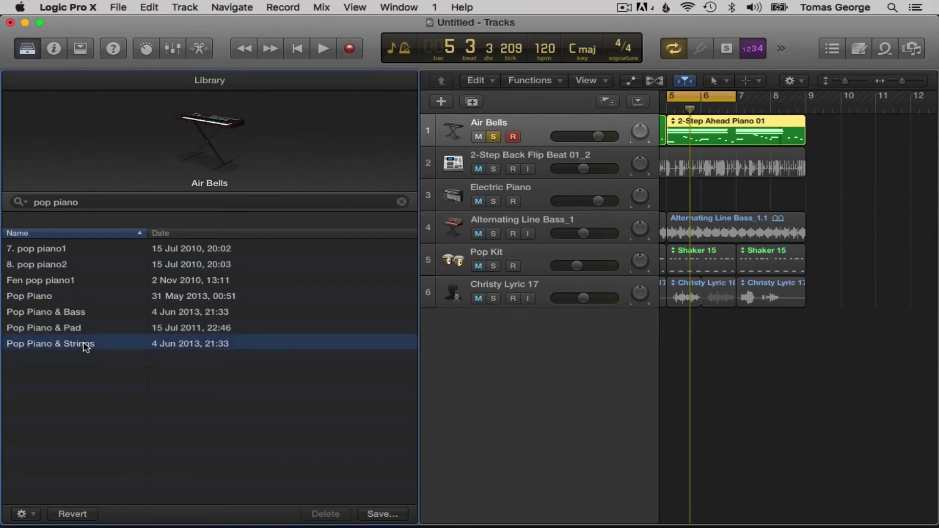
# Step: Turn off solo on the Pop Piano & Strings track and play the full arrangement
pyautogui.click(493, 137)
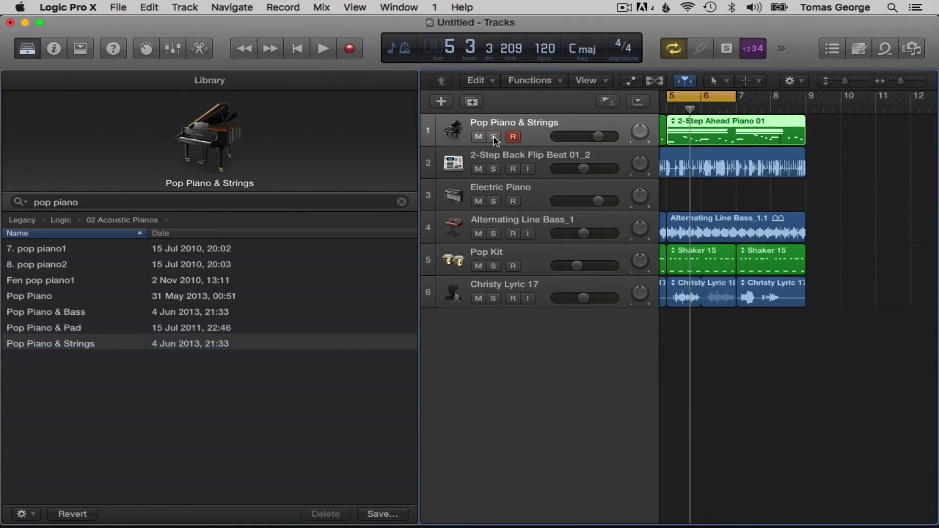
pyautogui.press('space')
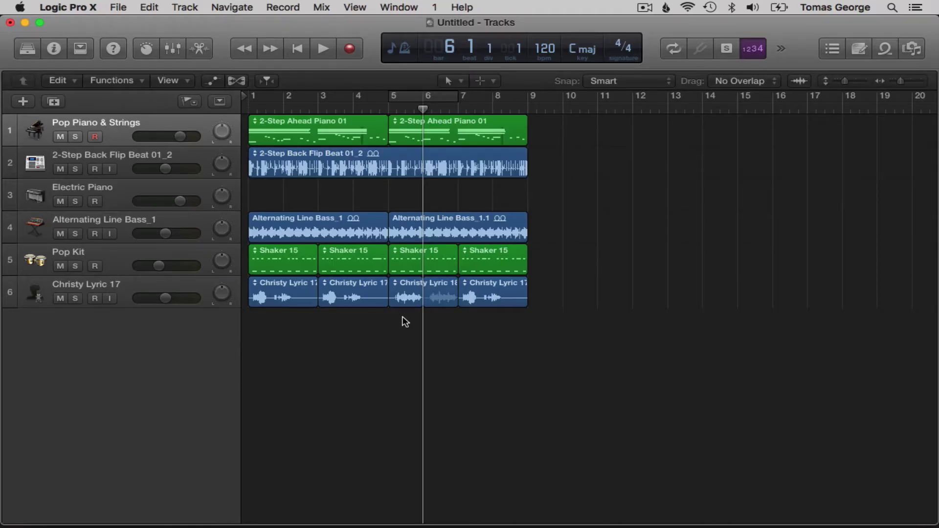
# Step: Show the Mixer, and open the Pop Kit track's Channel EQ with its Analyzer turned on
pyautogui.click(176, 51)
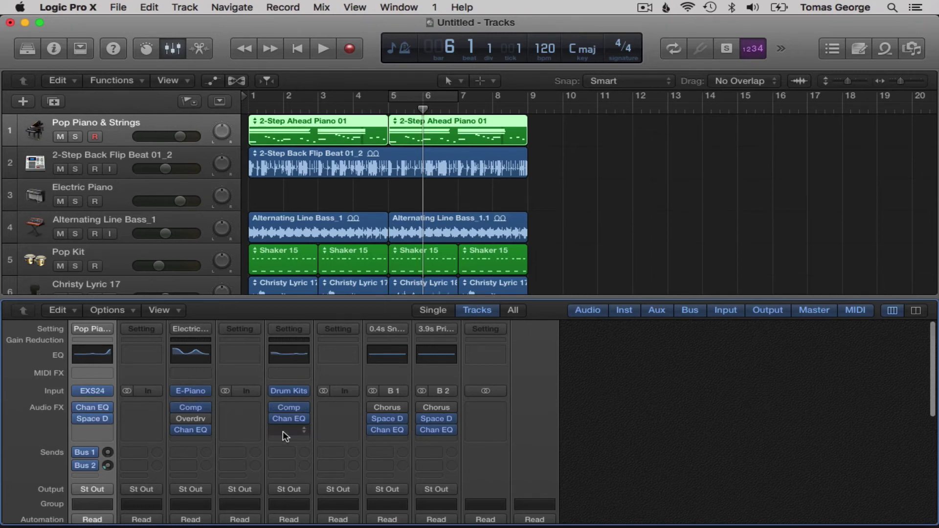
pyautogui.click(120, 260)
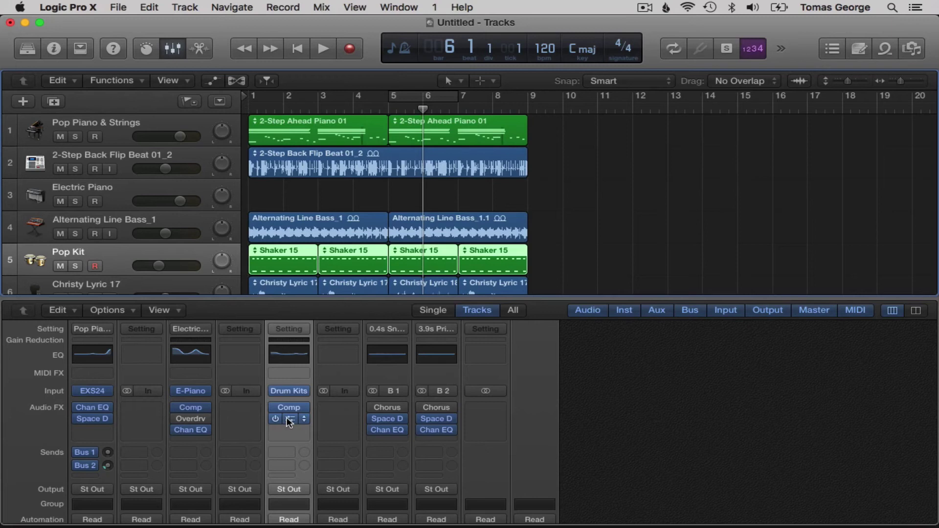
pyautogui.click(290, 420)
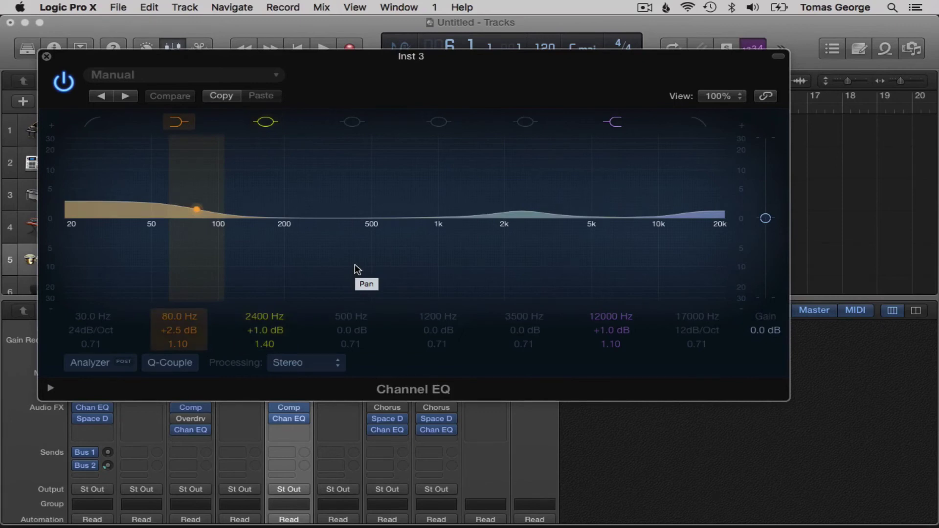
pyautogui.click(98, 364)
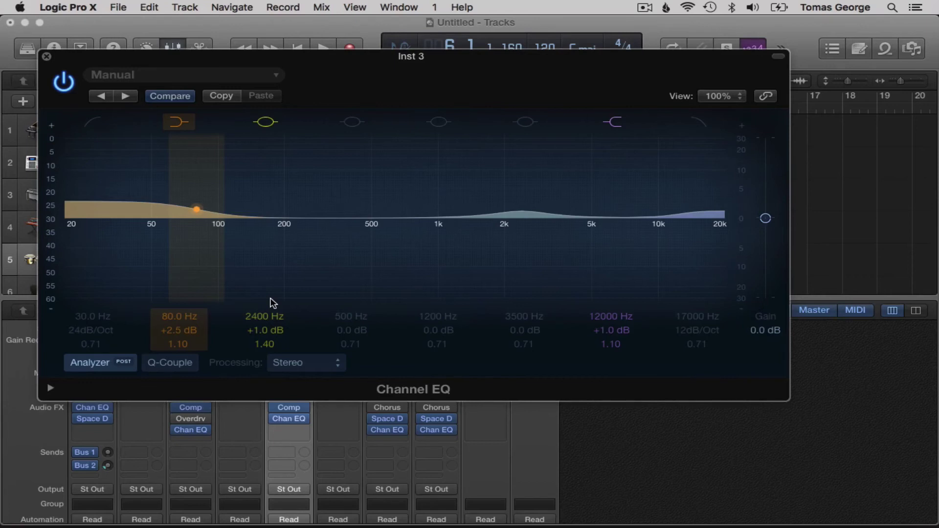
# Step: During playback, move the Channel EQ's 2400 Hz band to 6400 Hz at +1.5 dB, and close the plug-in
pyautogui.press('space')
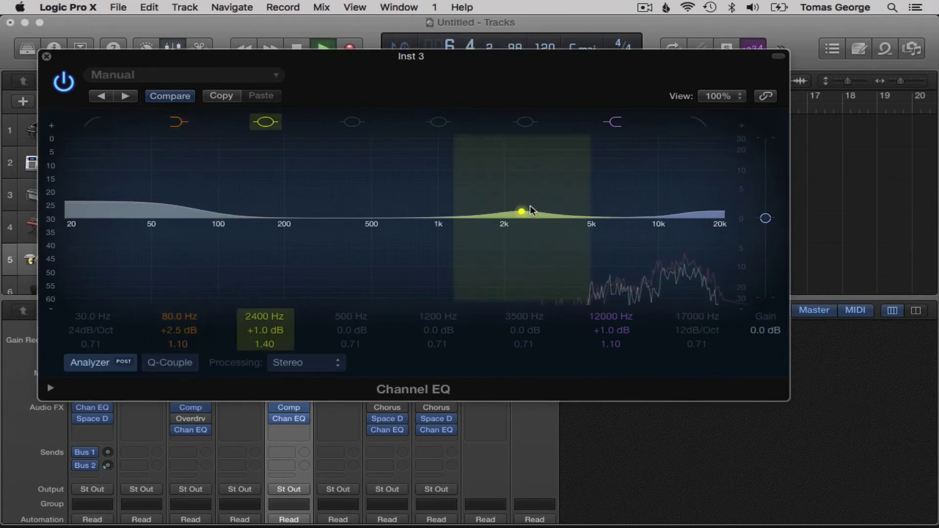
pyautogui.moveTo(539, 208); pyautogui.dragTo(632, 207)
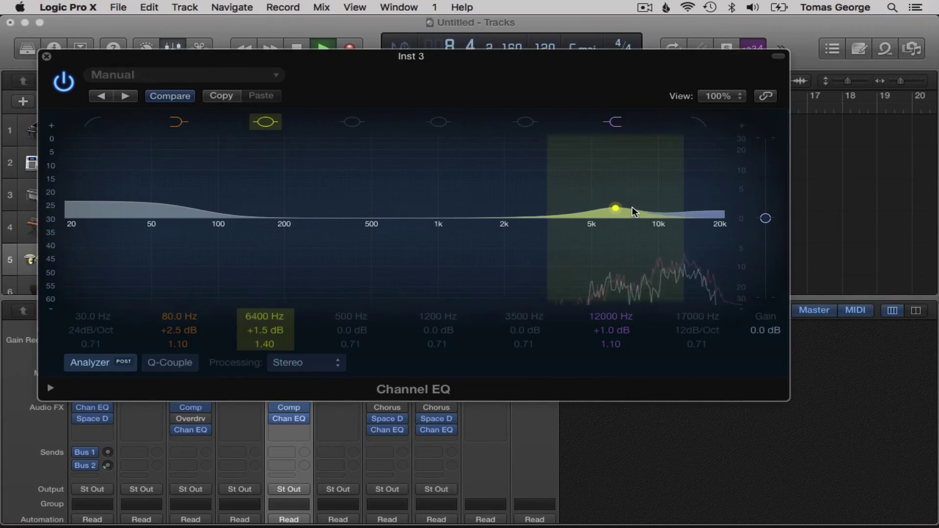
pyautogui.press('space')
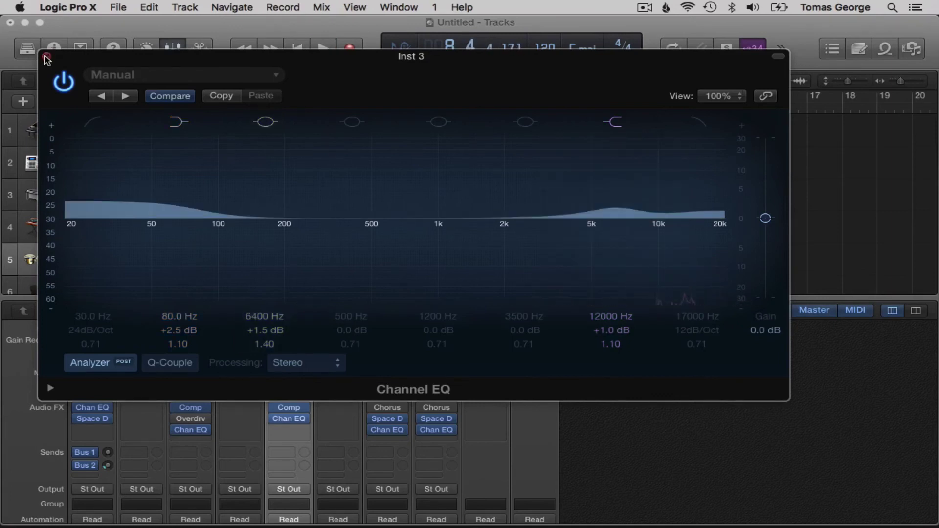
pyautogui.click(46, 57)
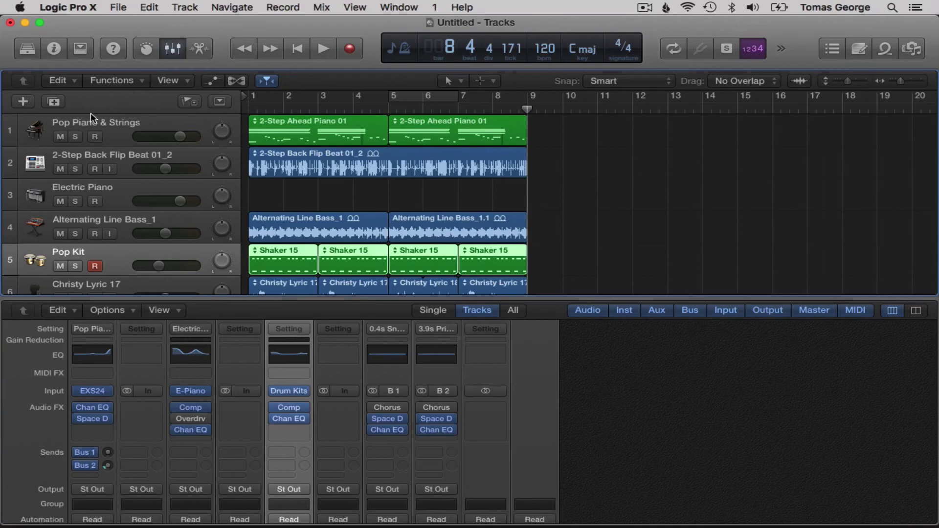
# Step: Open the Compressor on the Pop Kit track to examine its settings, and close it
pyautogui.moveTo(289, 406)
pyautogui.click(290, 407)
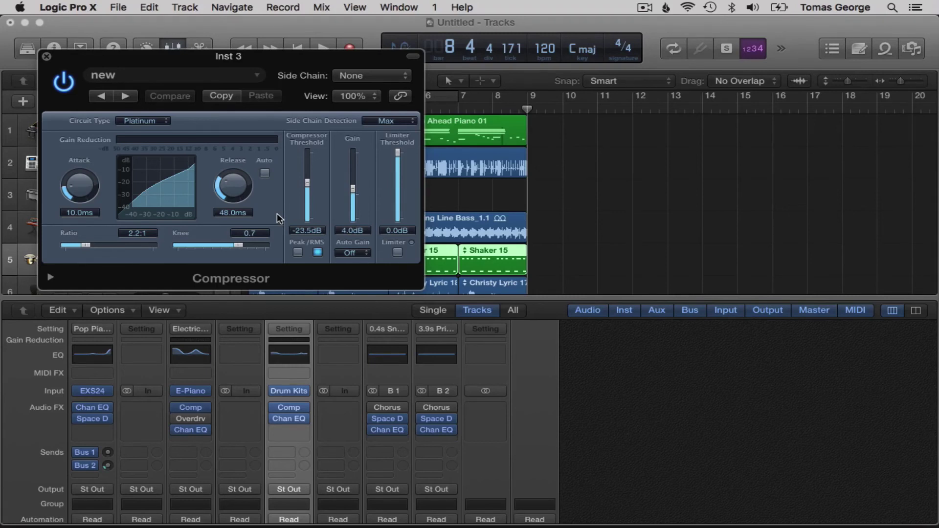
pyautogui.click(46, 57)
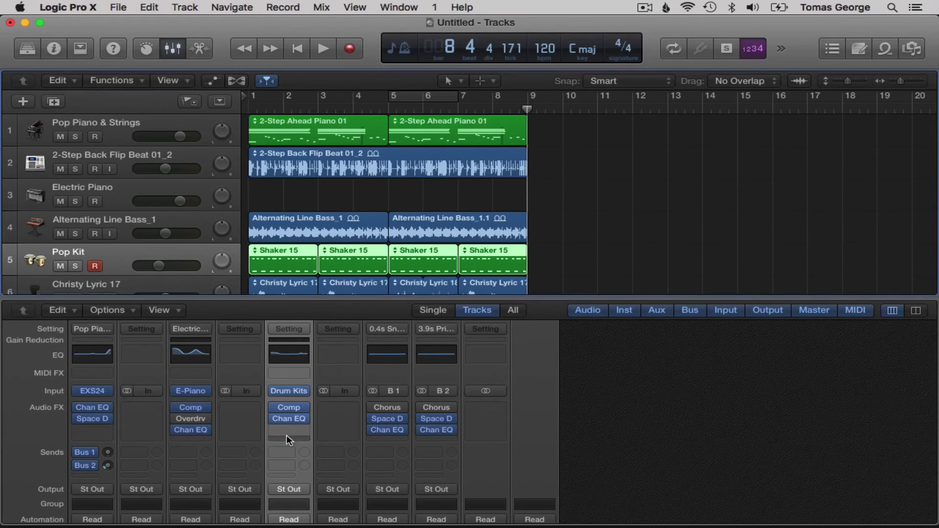